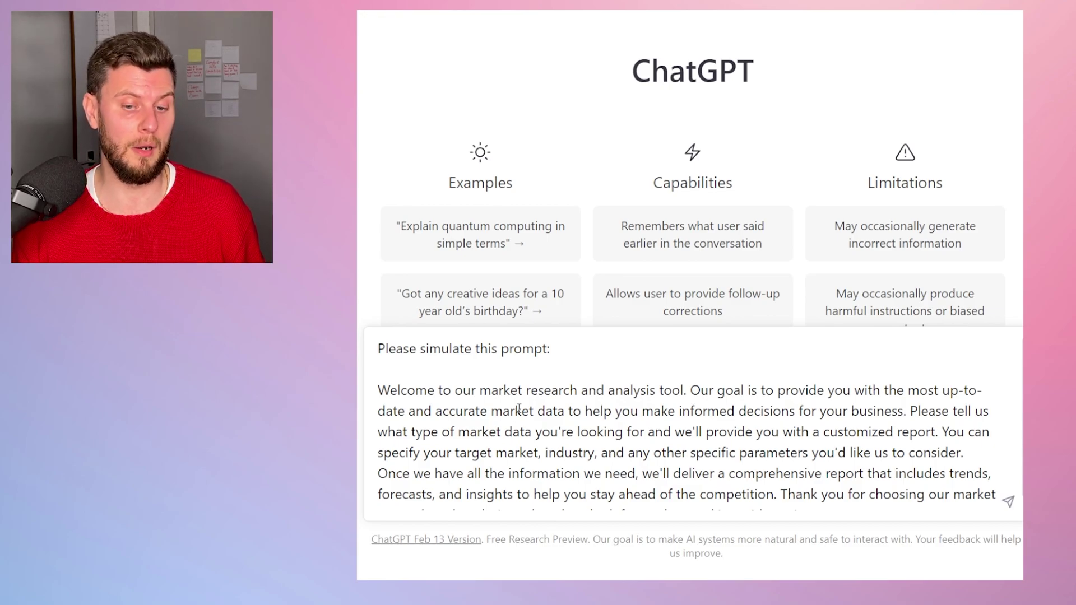
# - Send the market research tool simulation prompt and scroll down through ChatGPT's welcome reply
pyautogui.hotkey('ctrl', 'End')
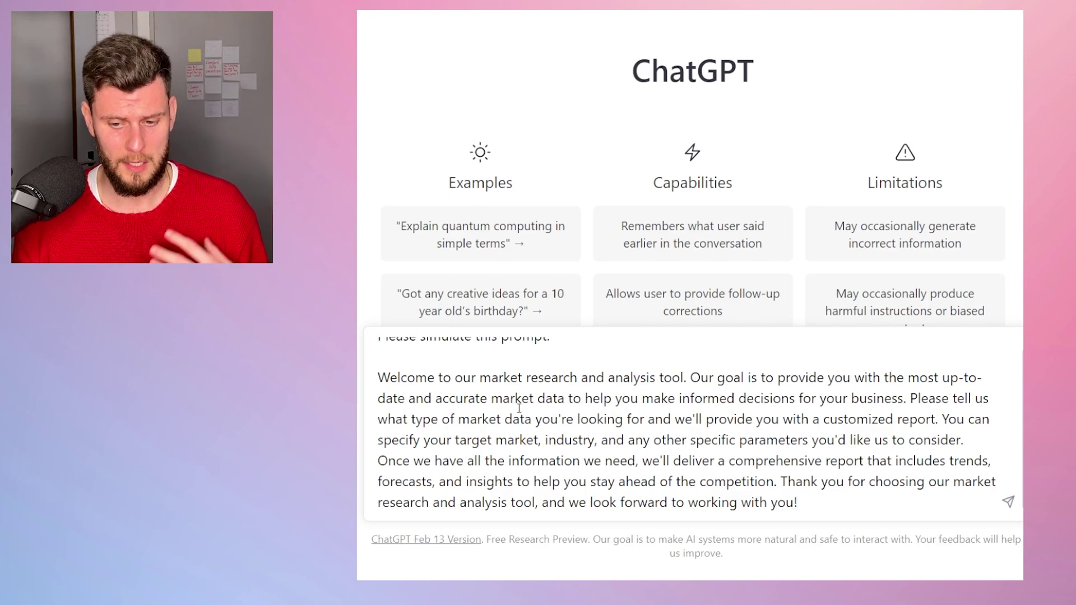
pyautogui.press('Return')
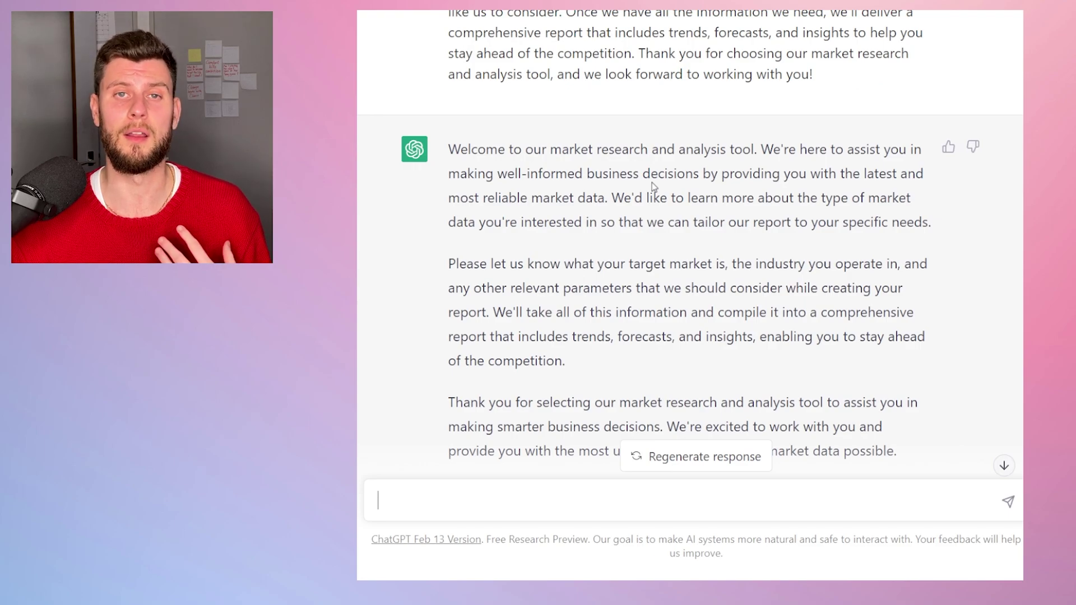
pyautogui.scroll(-2, 650, 178)
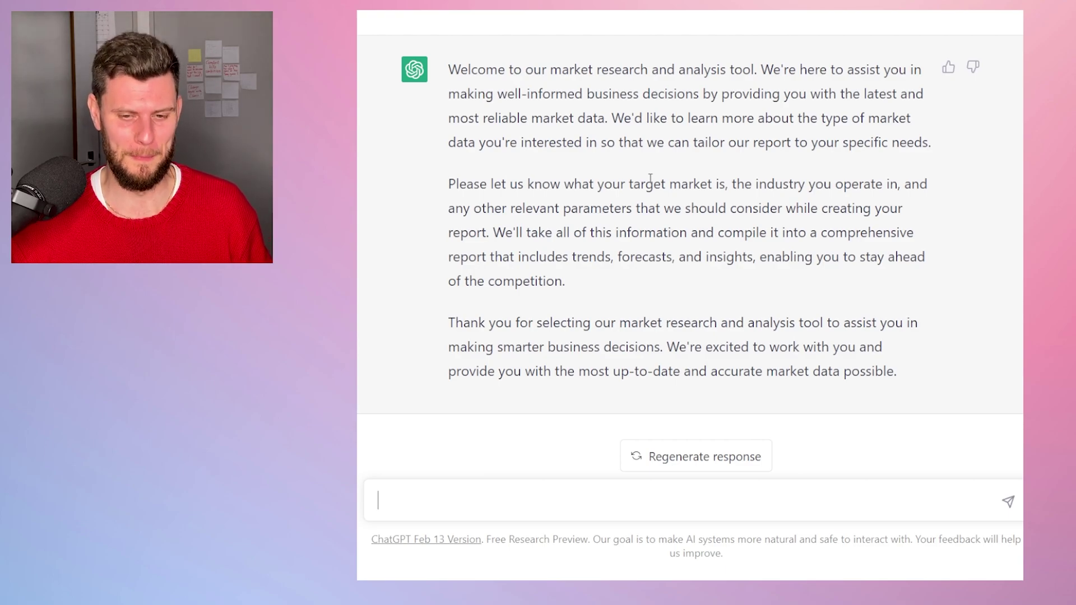
# - Ask about market demand for electric vehicles in the Netherlands among people aged 30-49
pyautogui.write('Hi I')
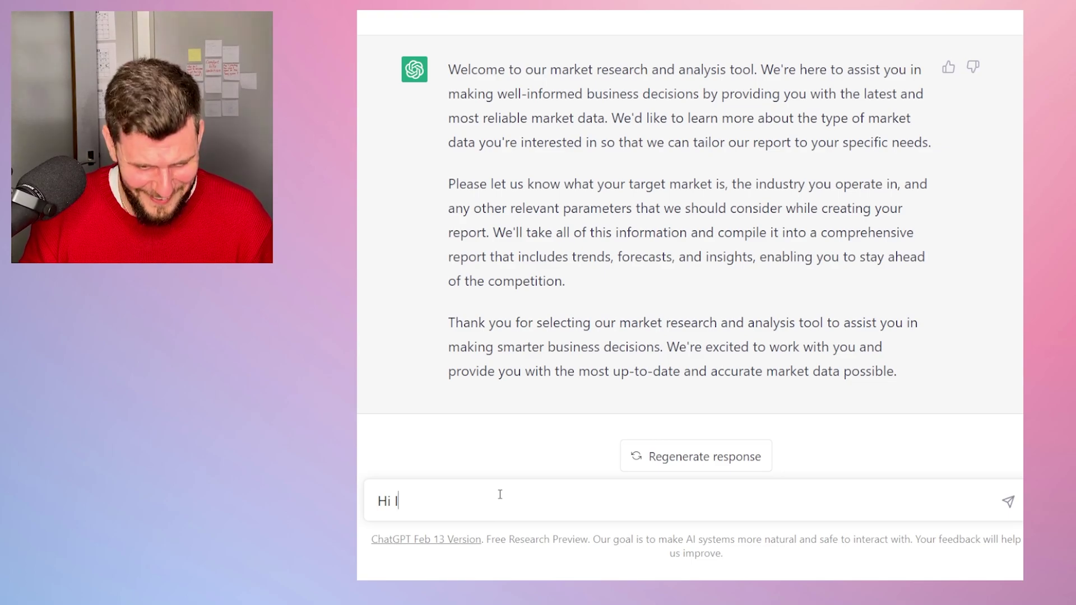
pyautogui.write("'m interested in the market demand for electric vehicles in the Netherlands for people ages 30-49")
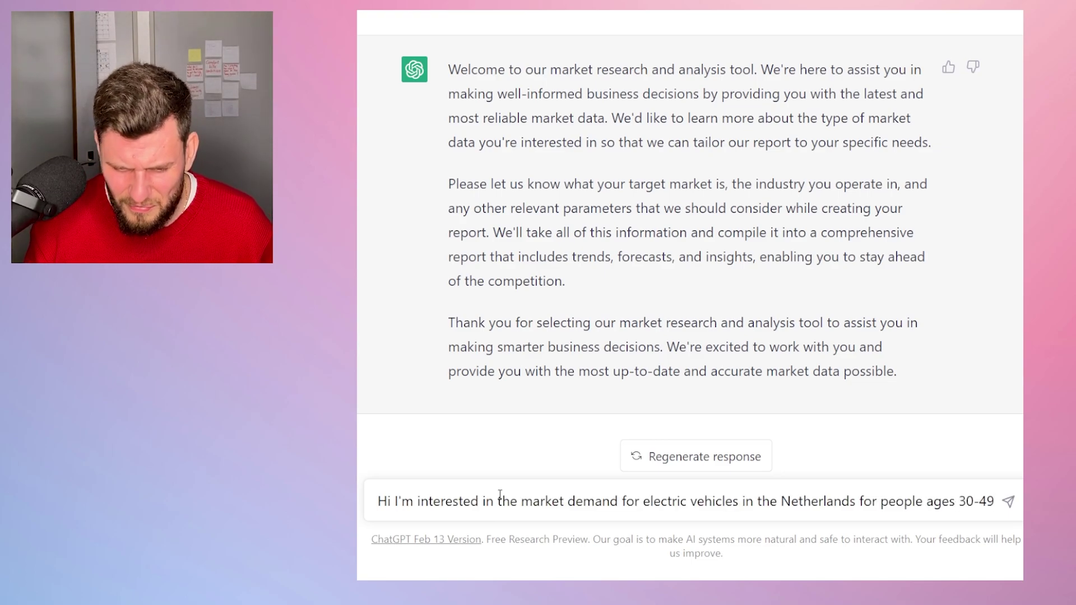
pyautogui.press('Return')
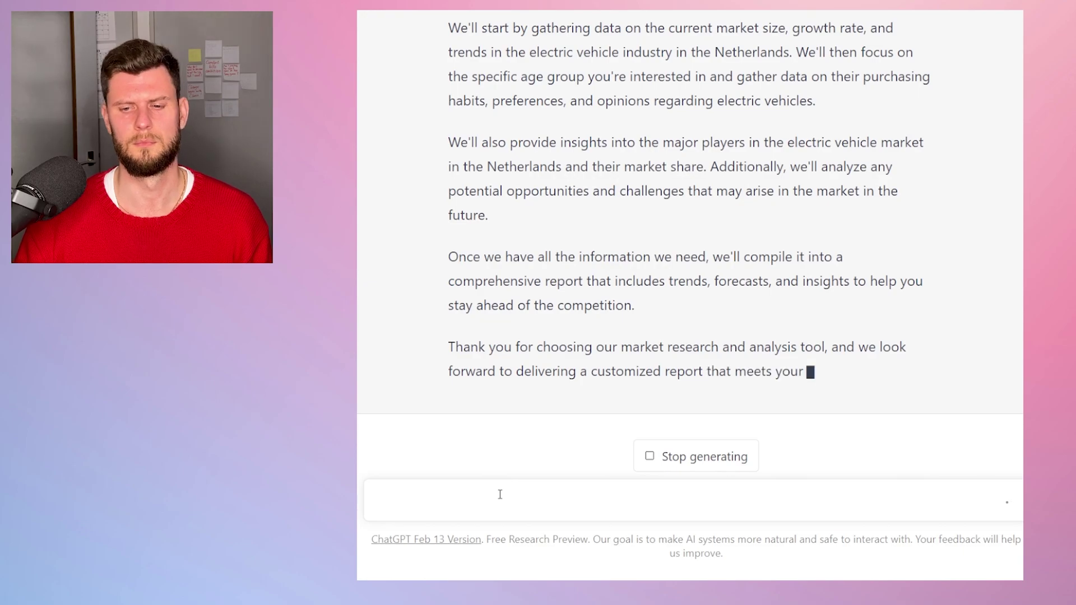
# - Scroll up and down through ChatGPT's answer on Netherlands electric-vehicle demand
pyautogui.scroll(5, 558, 366)
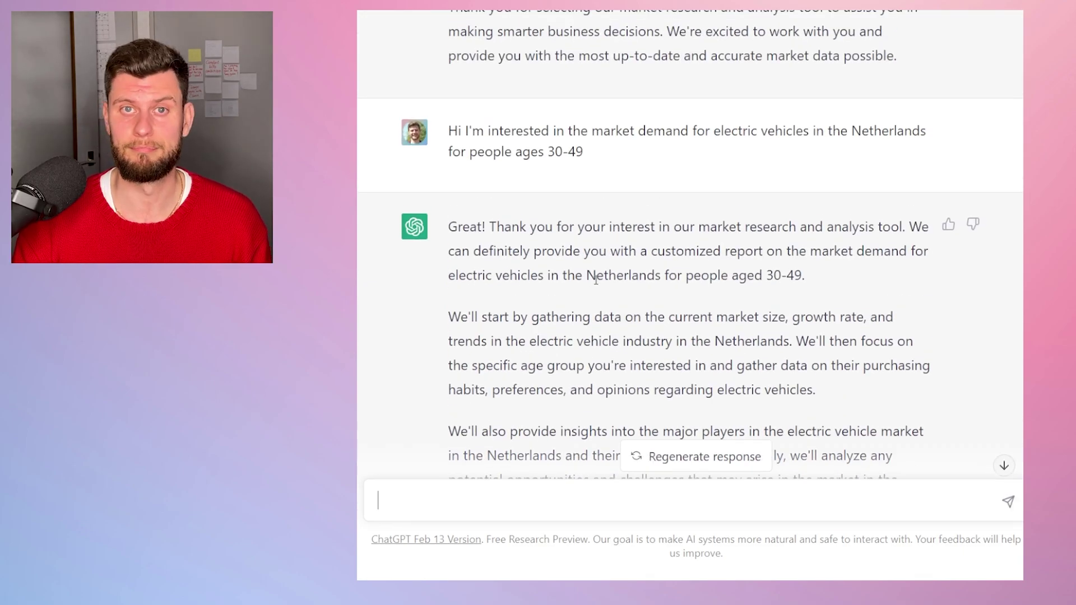
pyautogui.scroll(-2, 603, 269)
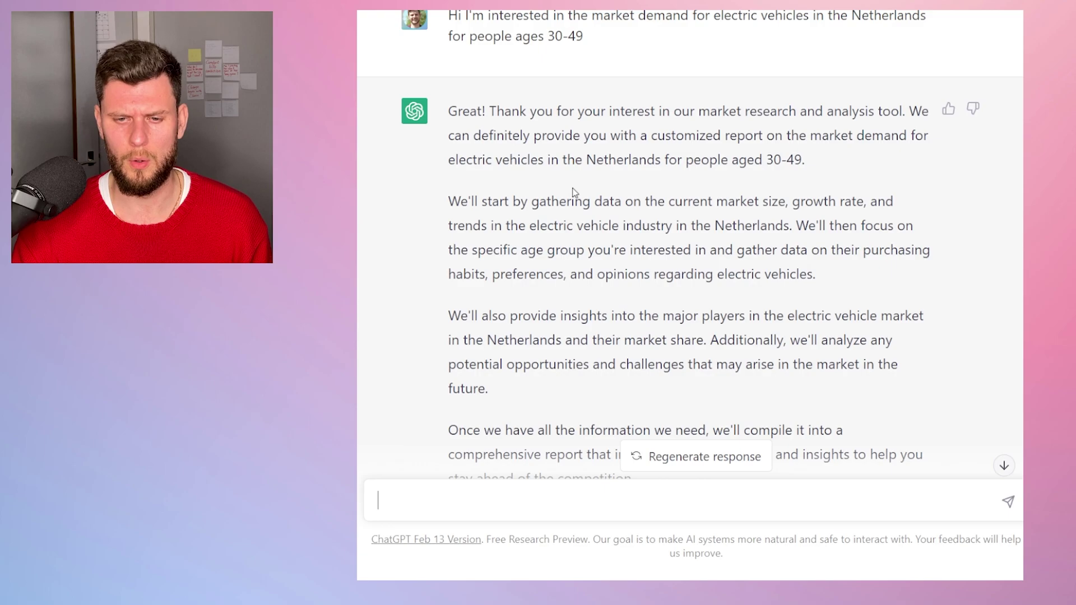
pyautogui.scroll(-1, 569, 192)
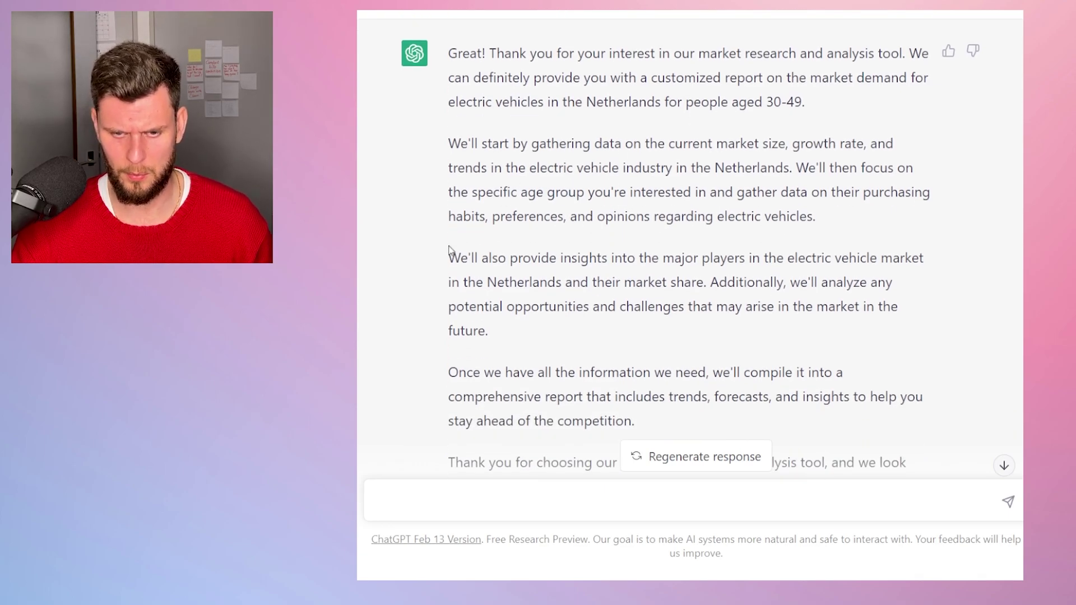
pyautogui.scroll(-2, 644, 250)
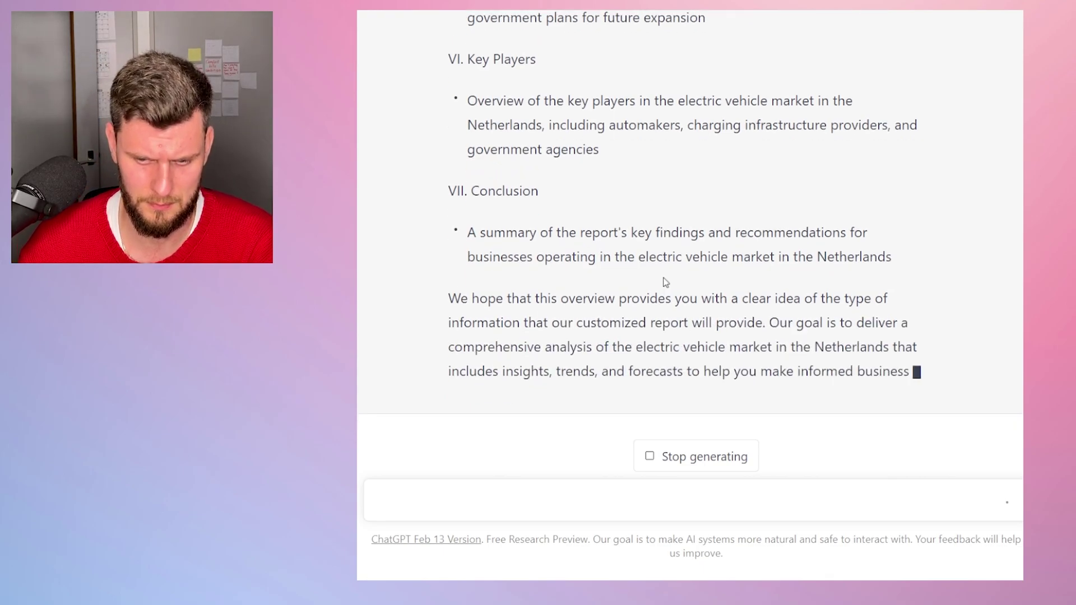
# - Review the report outline and focus the message box for a market-analysis follow-up
pyautogui.scroll(7, 633, 328)
pyautogui.scroll(7, 633, 327)
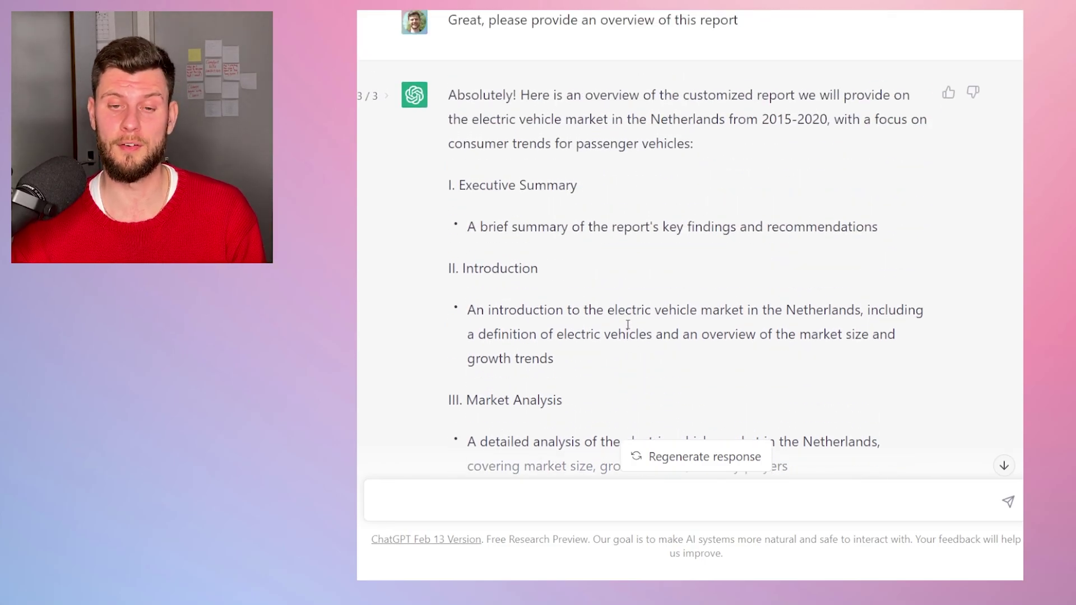
pyautogui.scroll(-2, 627, 325)
pyautogui.scroll(-1, 601, 240)
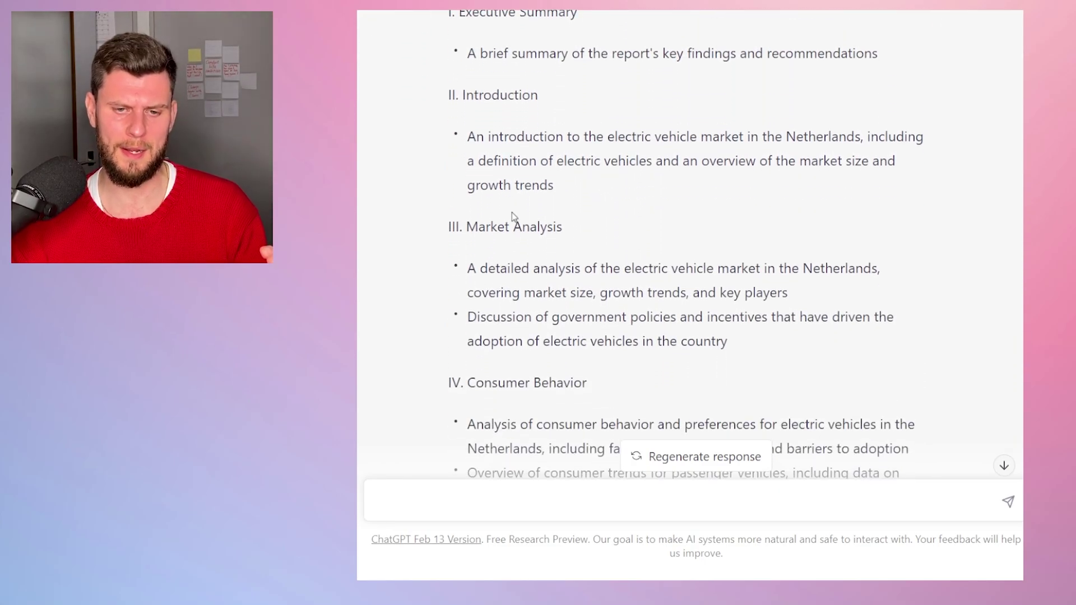
pyautogui.click(550, 506)
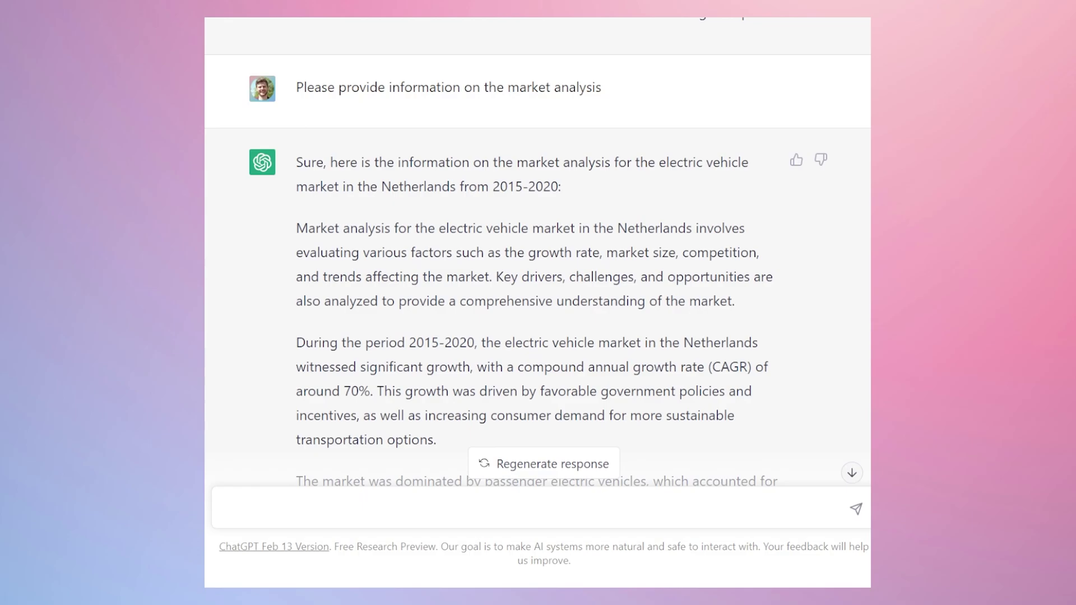
pyautogui.scroll(-1, 538, 252)
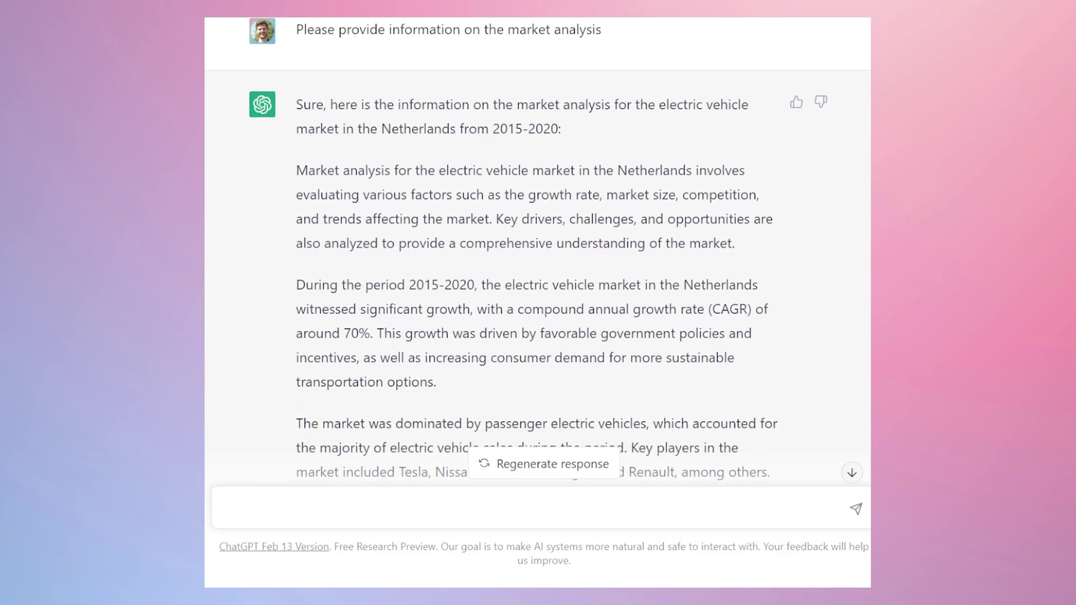
pyautogui.scroll(-1, 538, 252)
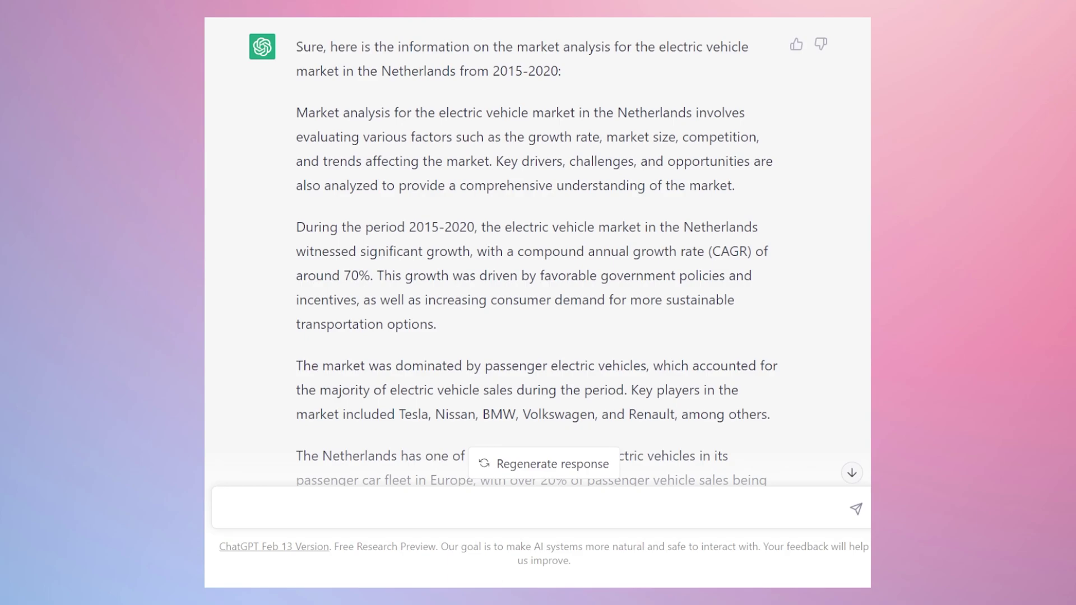
pyautogui.scroll(-1, 538, 253)
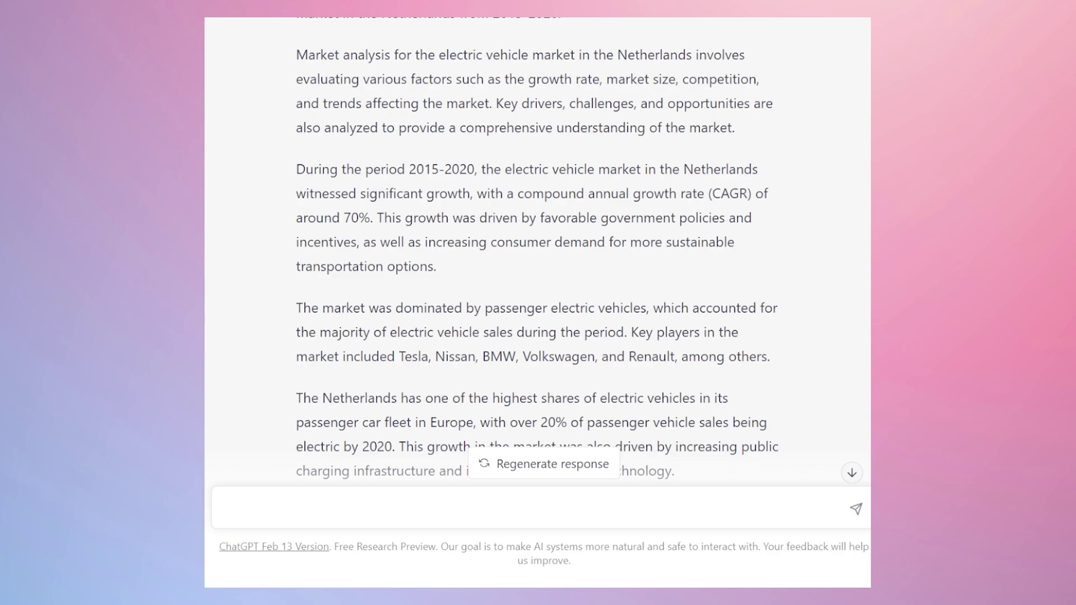
pyautogui.scroll(-1, 537, 252)
pyautogui.scroll(-3, 537, 252)
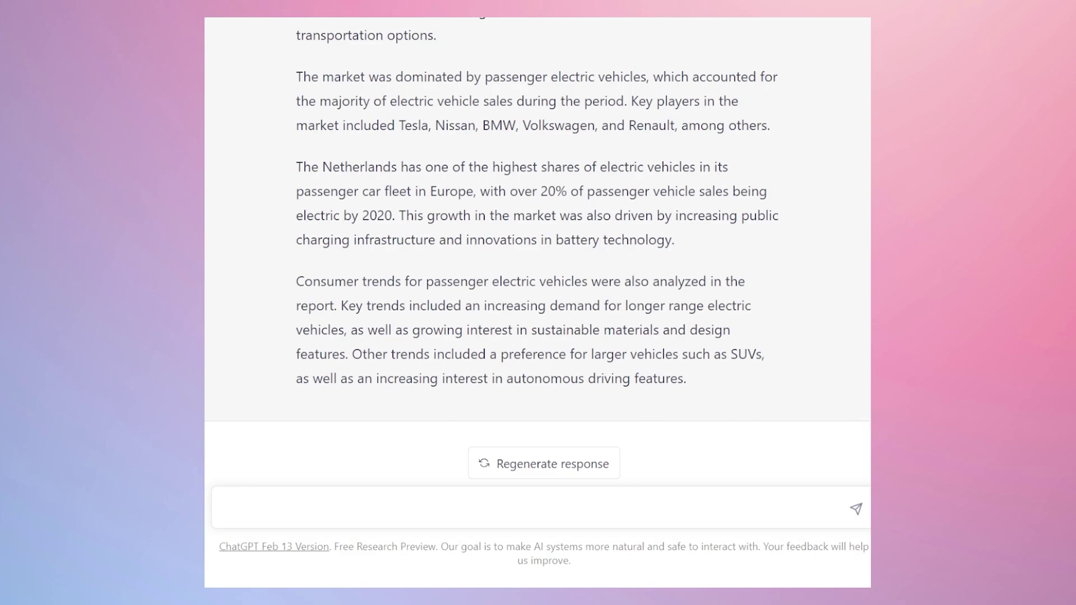
pyautogui.scroll(8, 538, 252)
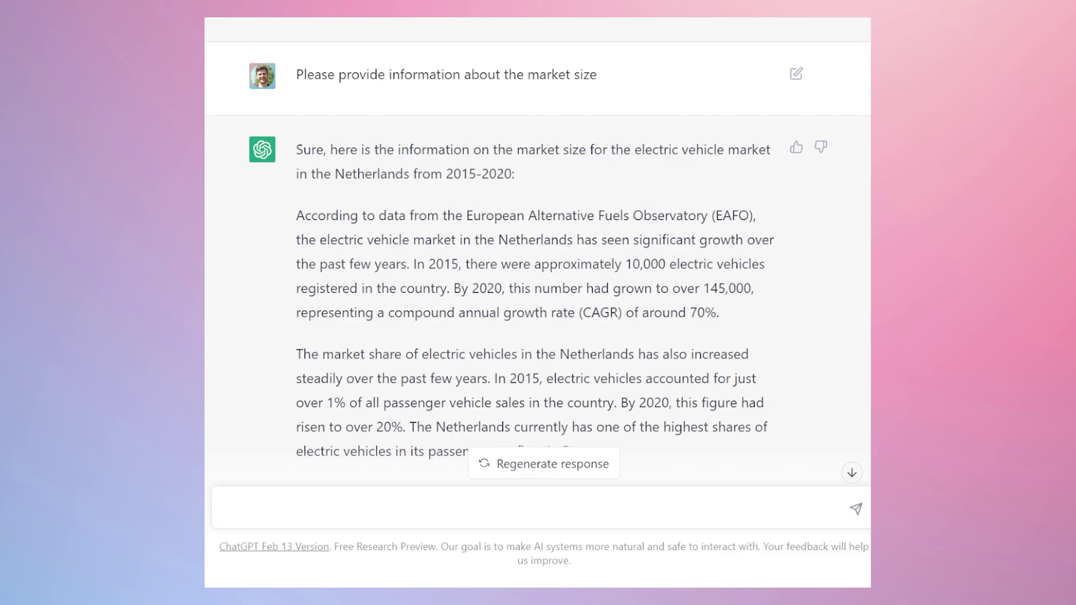
pyautogui.scroll(-2, 537, 262)
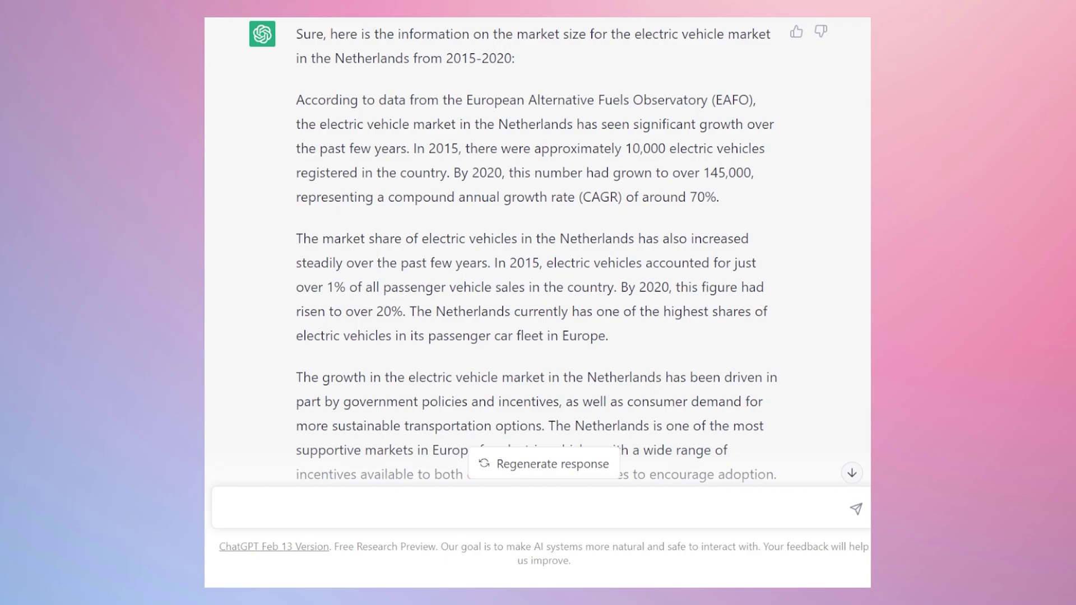
pyautogui.scroll(-1, 538, 250)
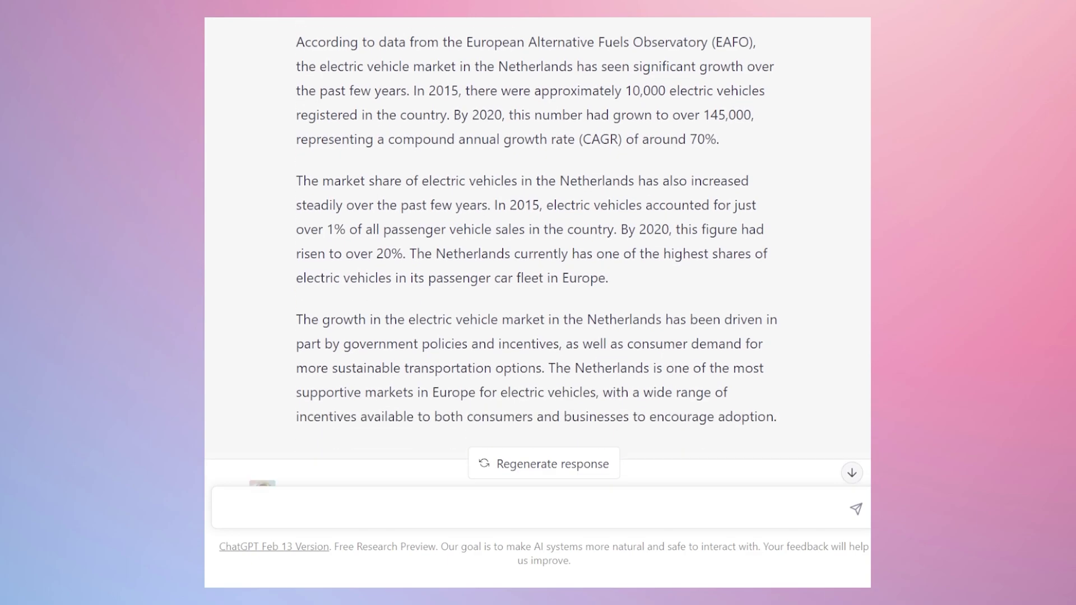
pyautogui.scroll(2, 538, 252)
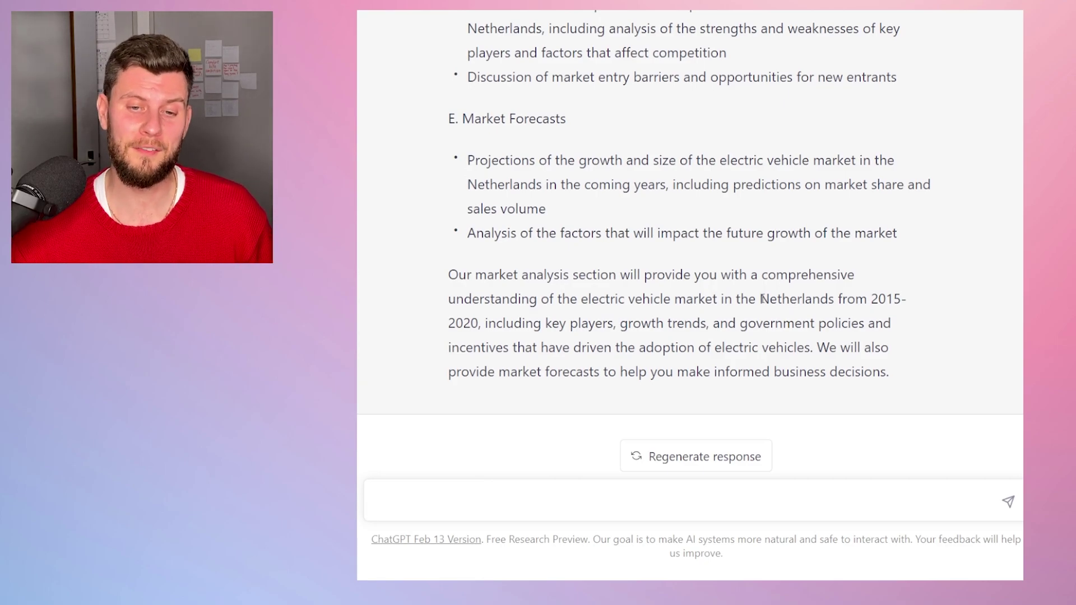
pyautogui.scroll(10, 754, 335)
pyautogui.scroll(20, 753, 335)
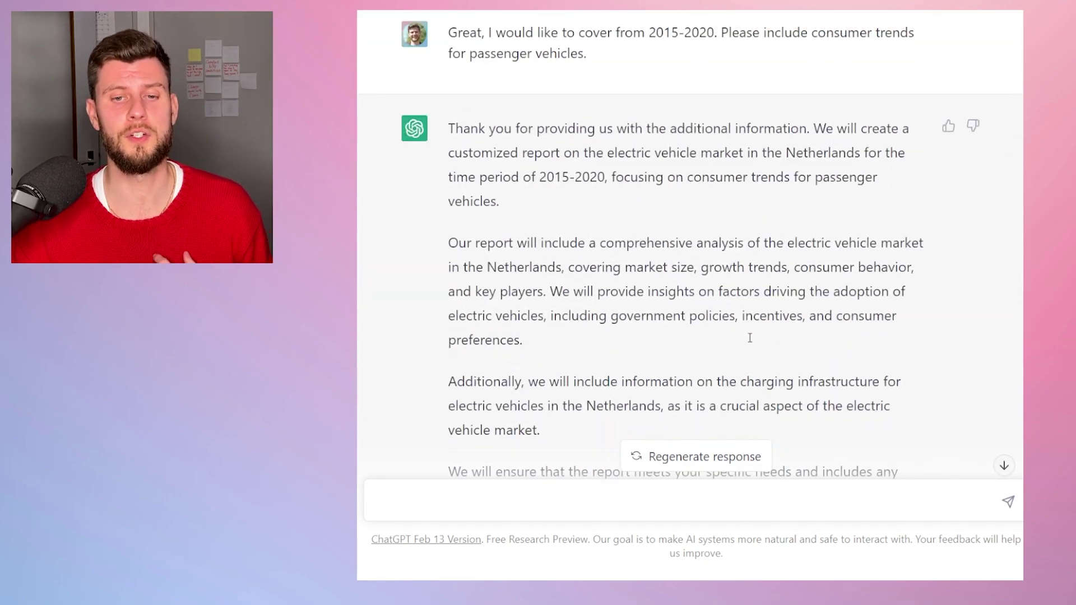
pyautogui.scroll(12, 747, 340)
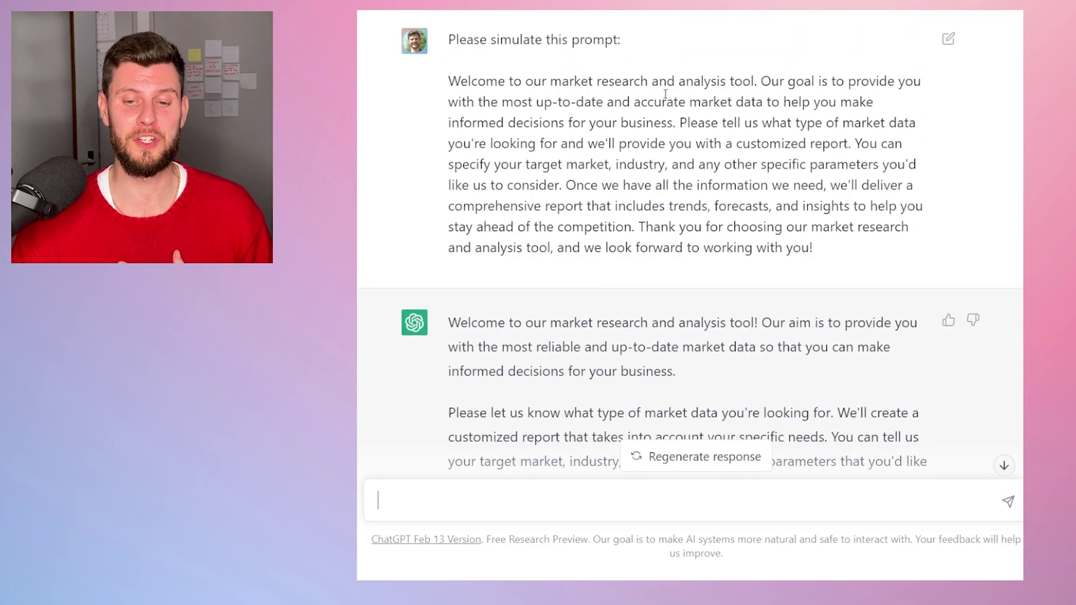
pyautogui.scroll(-8, 665, 94)
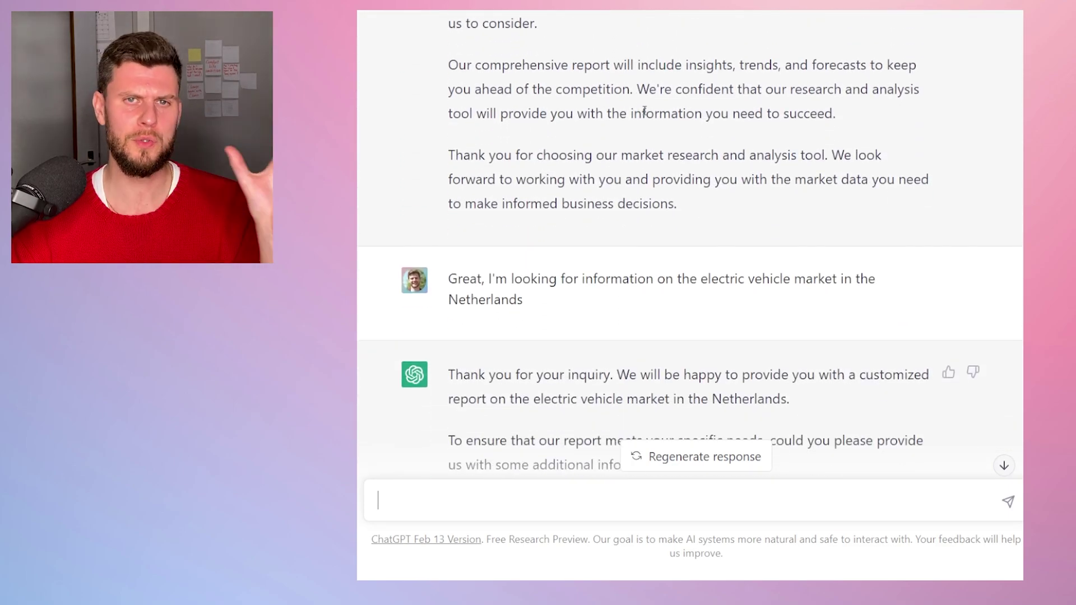
pyautogui.scroll(-2, 644, 110)
pyautogui.scroll(-1, 620, 159)
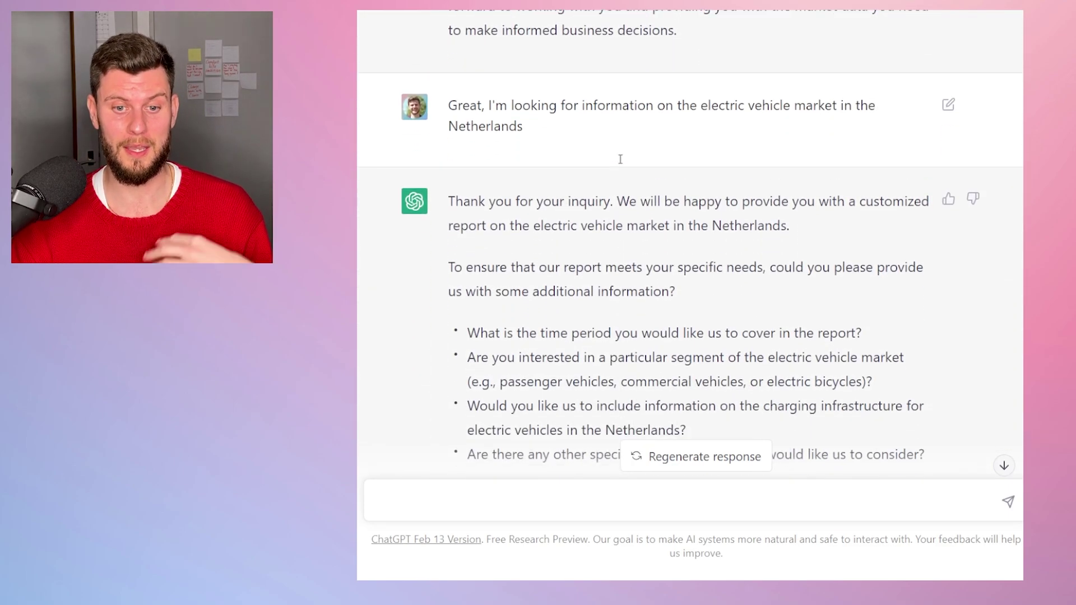
pyautogui.scroll(-10, 616, 152)
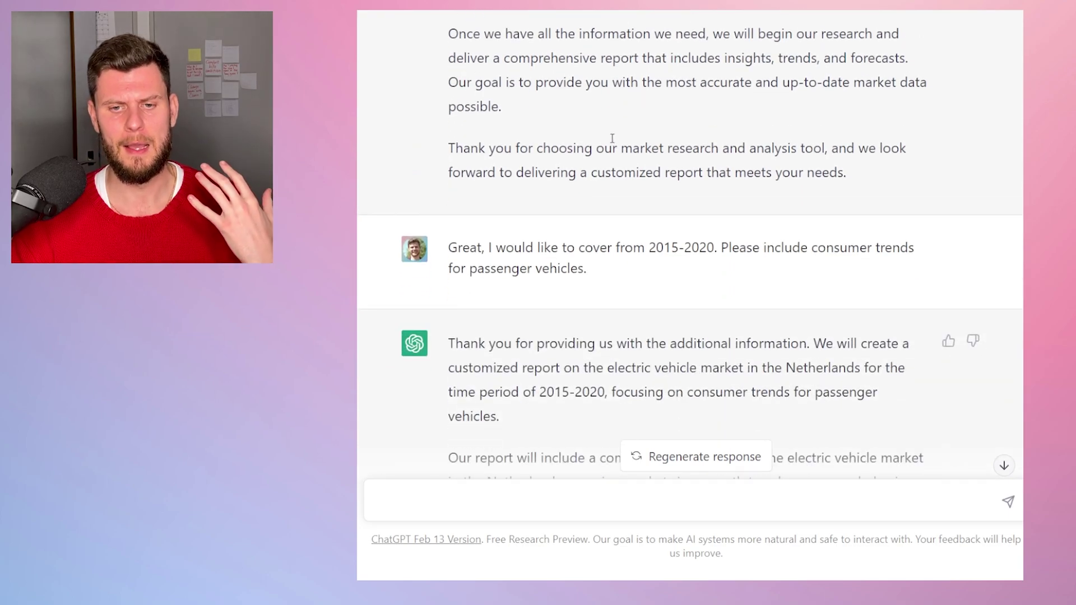
pyautogui.scroll(-10, 612, 143)
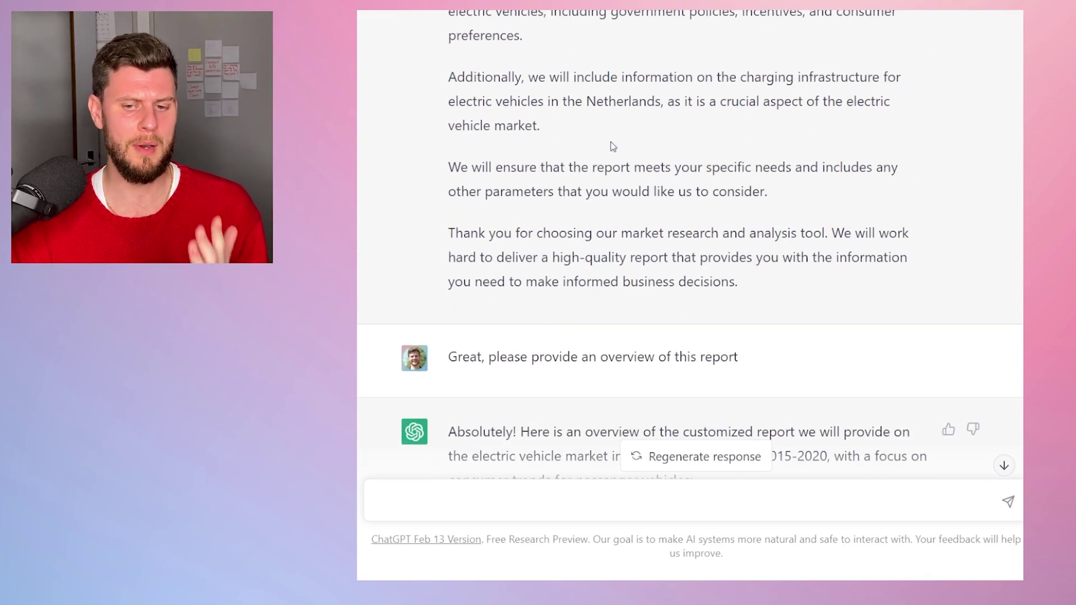
pyautogui.scroll(8, 613, 147)
pyautogui.scroll(-3, 586, 173)
pyautogui.scroll(-8, 585, 171)
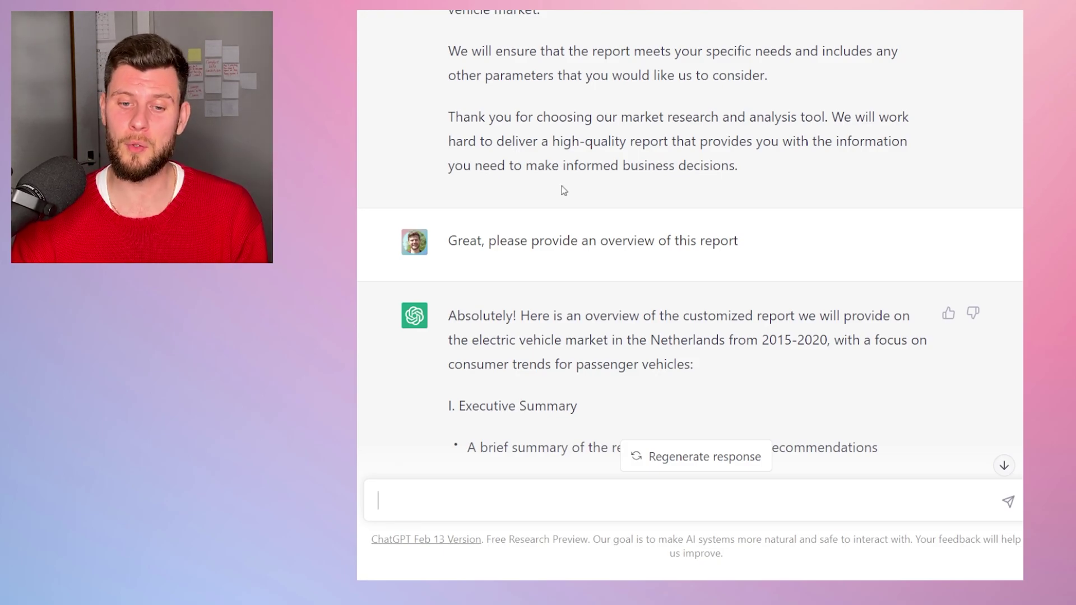
pyautogui.scroll(-5, 583, 183)
pyautogui.scroll(-2, 561, 220)
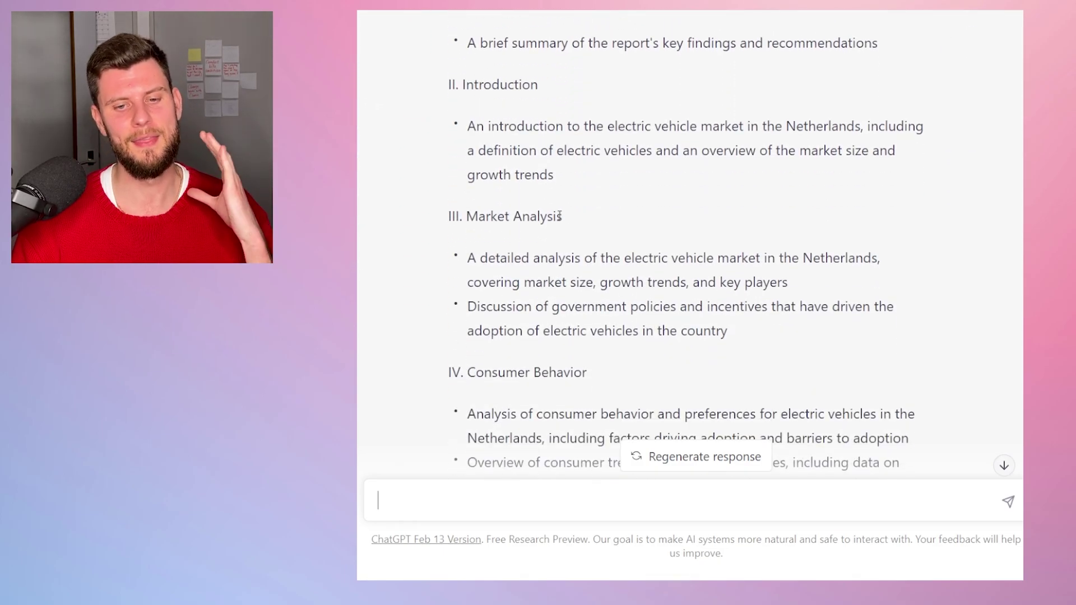
pyautogui.scroll(-4, 556, 208)
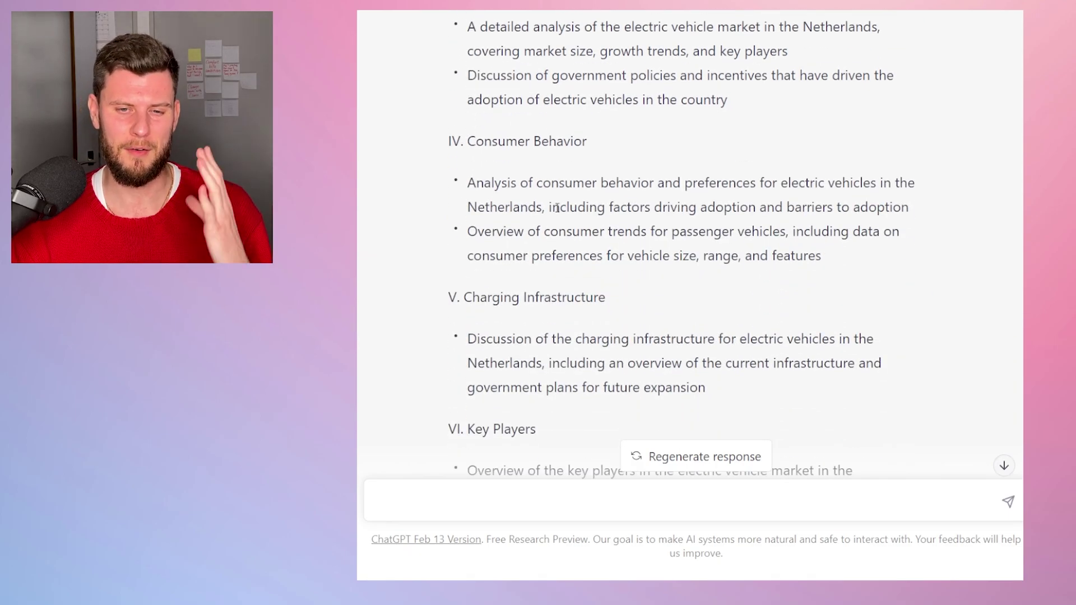
pyautogui.scroll(2, 556, 208)
pyautogui.scroll(-3, 566, 205)
pyautogui.scroll(3, 563, 202)
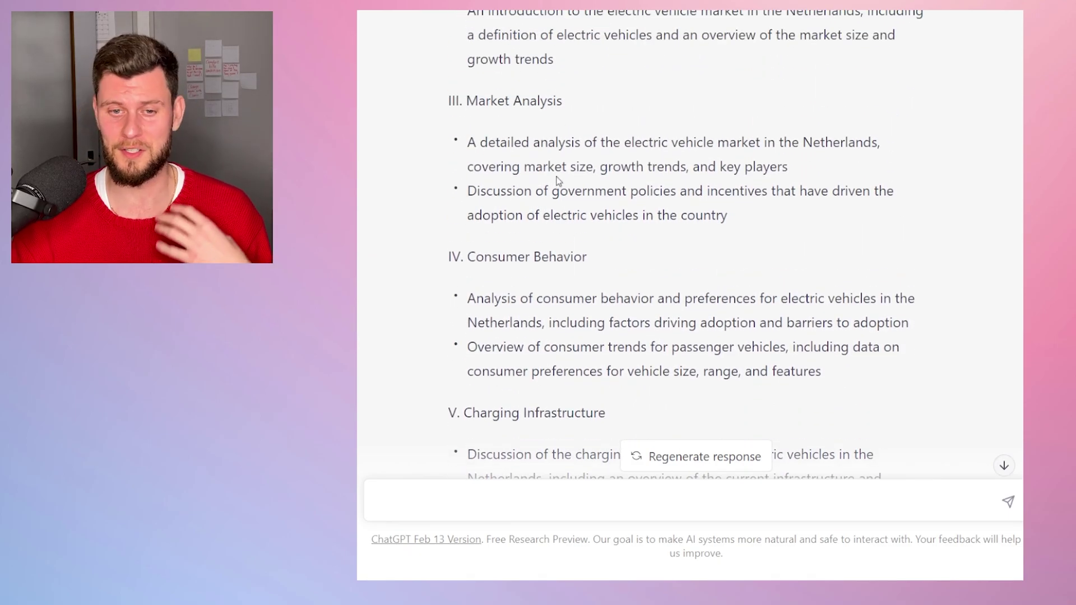
pyautogui.scroll(-18, 538, 168)
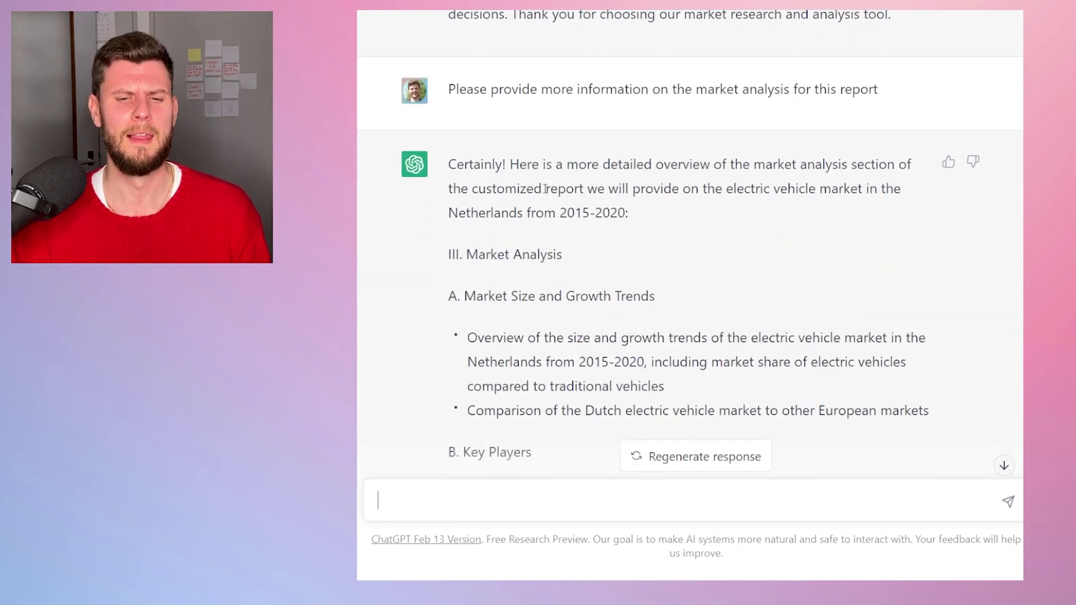
pyautogui.scroll(-2, 544, 189)
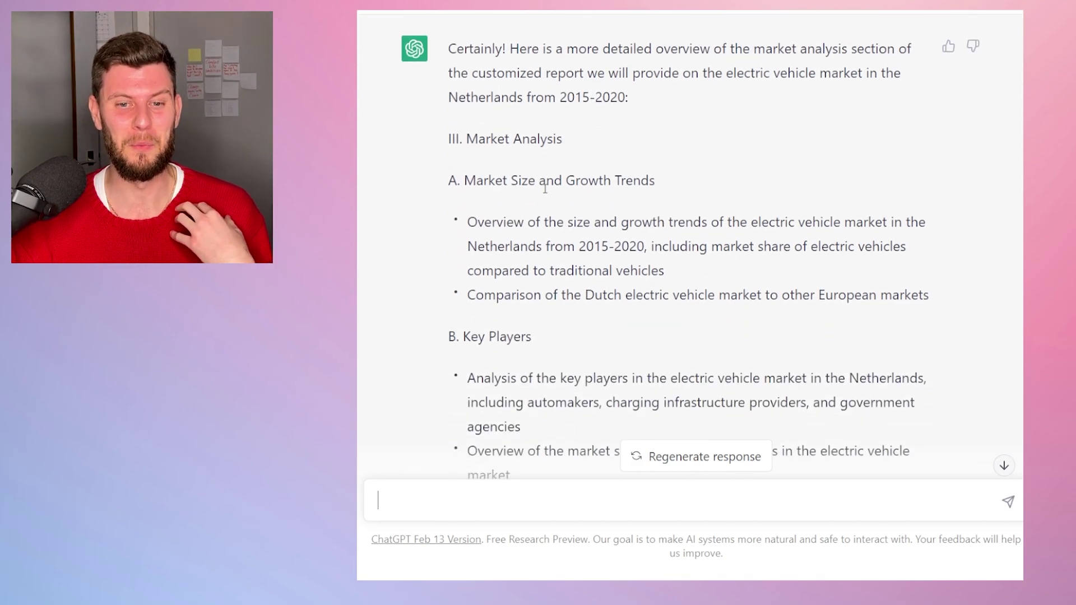
pyautogui.scroll(-1, 543, 185)
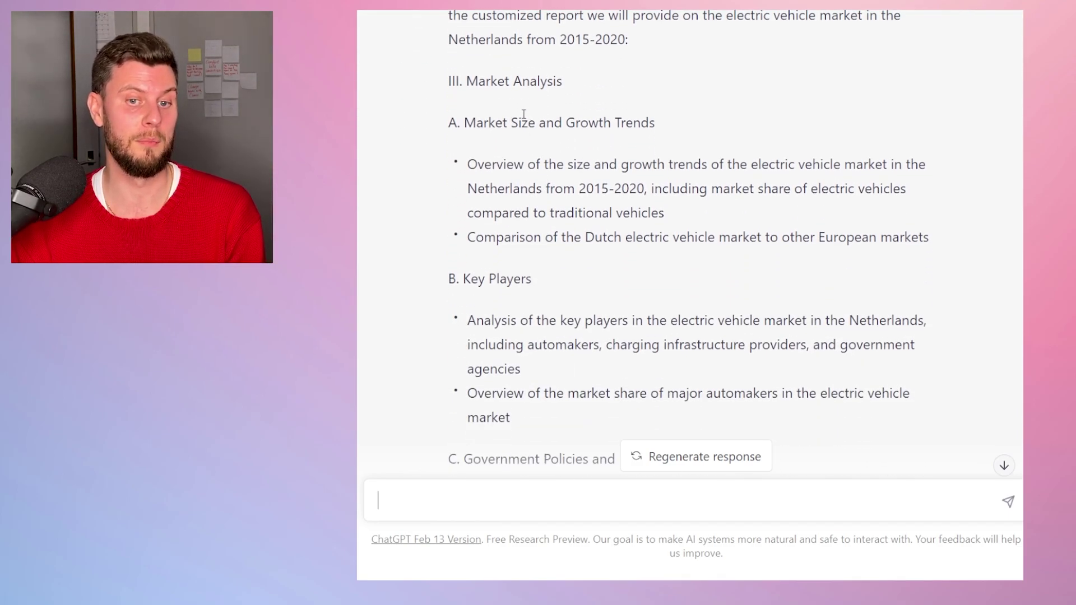
pyautogui.scroll(-2, 577, 157)
pyautogui.scroll(-1, 577, 157)
pyautogui.scroll(-2, 527, 162)
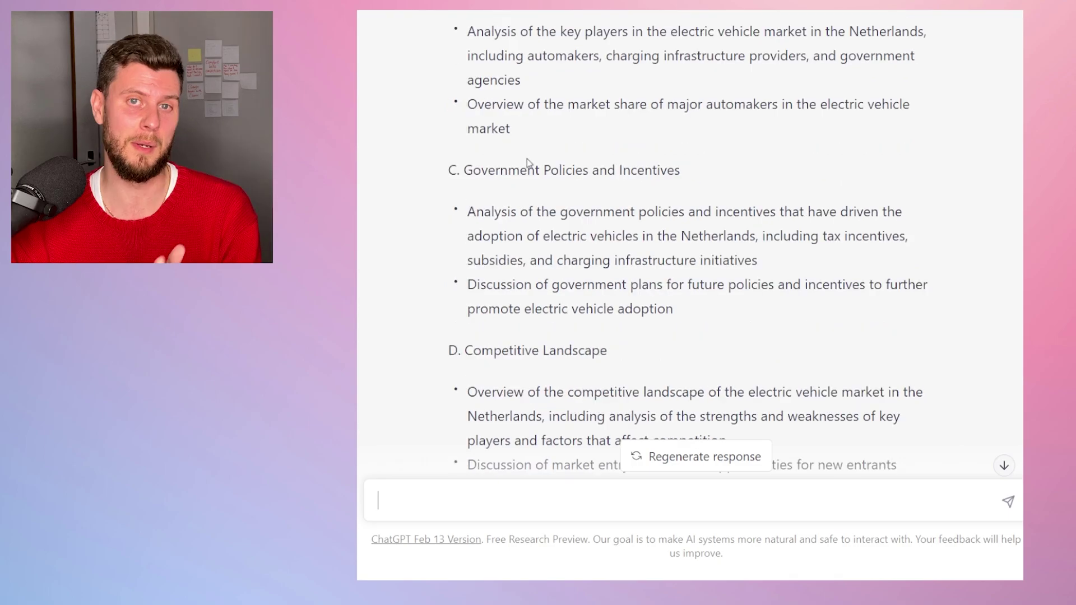
pyautogui.scroll(-3, 545, 161)
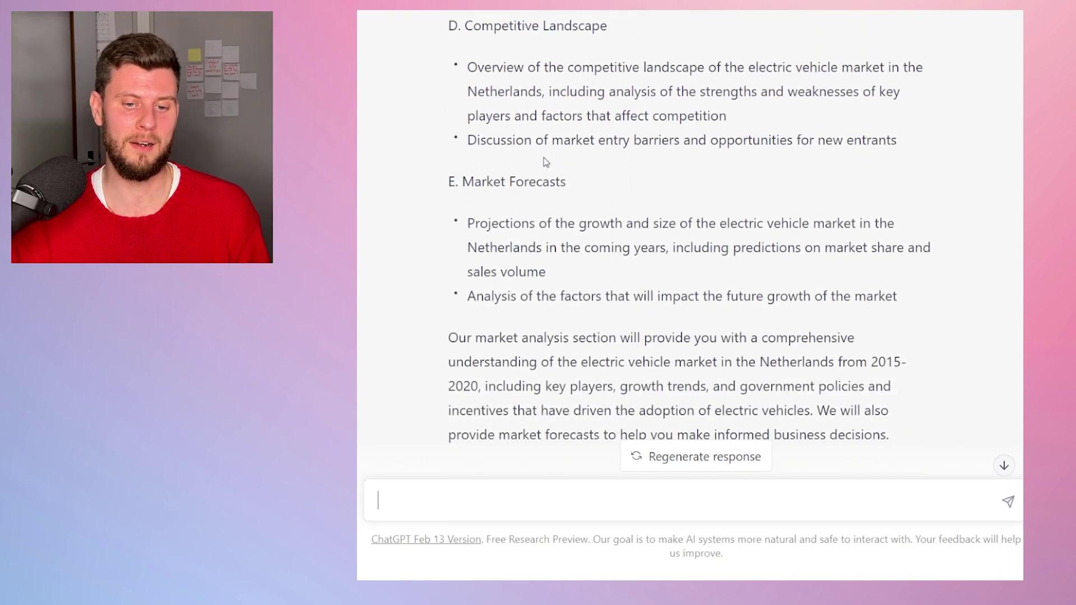
pyautogui.scroll(20, 546, 161)
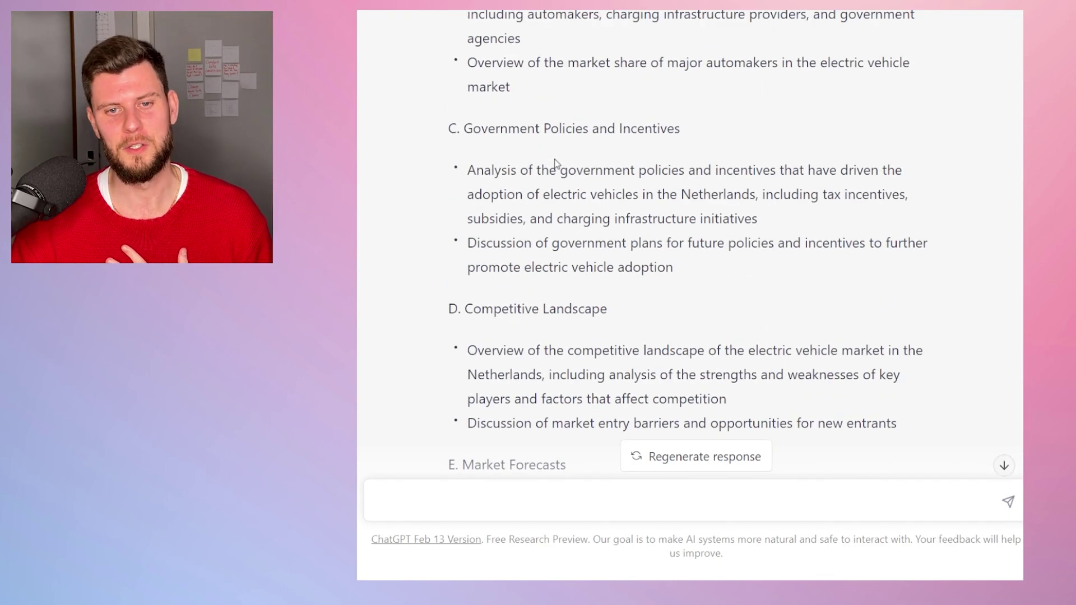